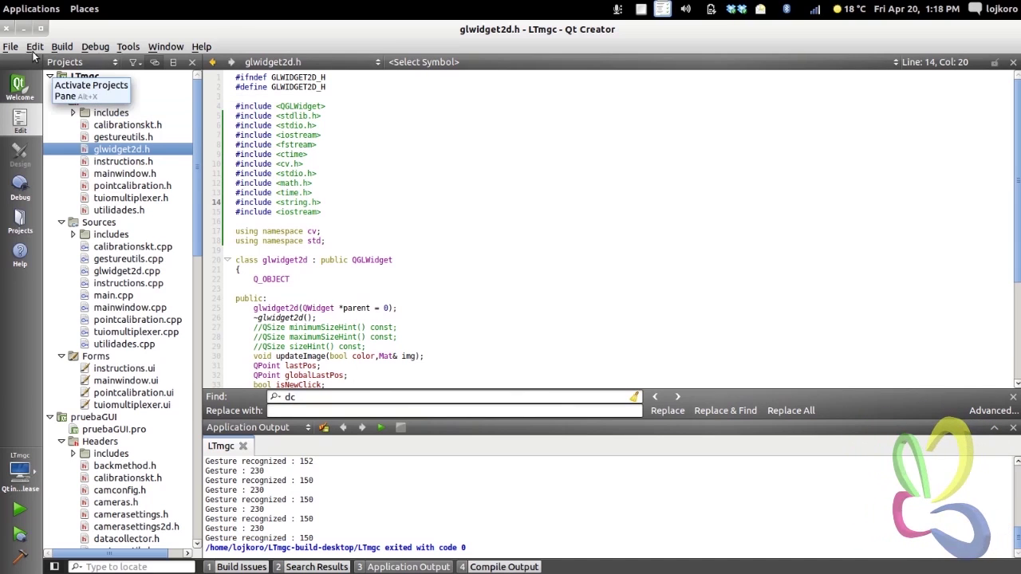
Glance through the Build menu and close it without choosing any option
left_click(62, 46)
left_click(61, 46)
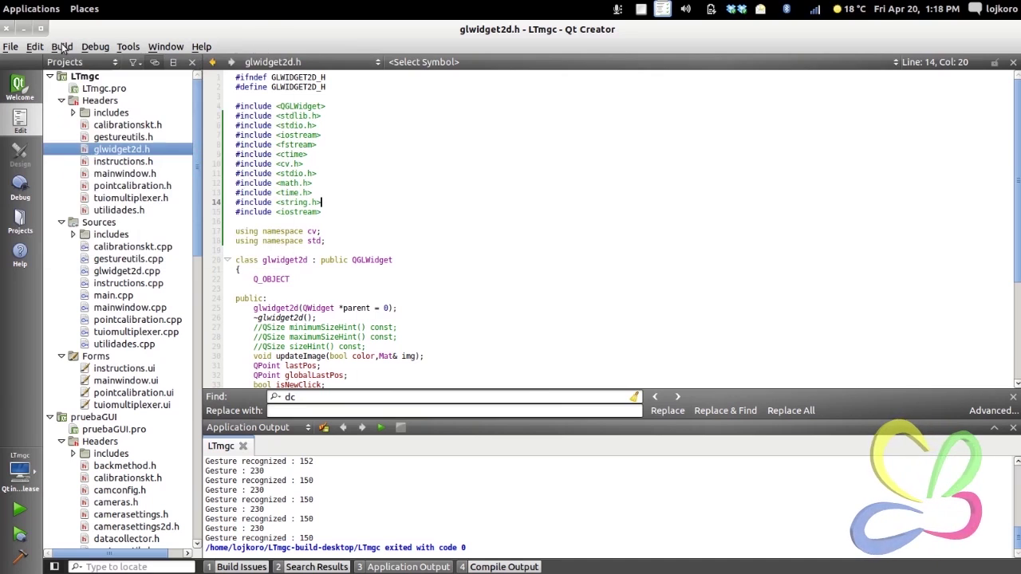
Run LTmgc and open its Multiplexer, Gestures and Screen Calibration and Mapper dialog, moved left
left_click(22, 515)
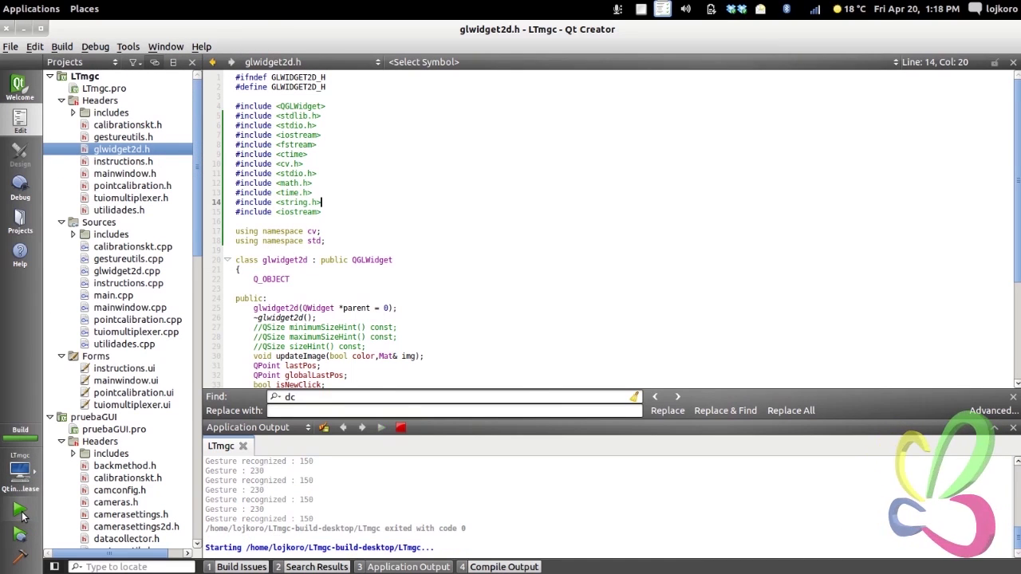
left_click_drag(724, 360, 200, 82)
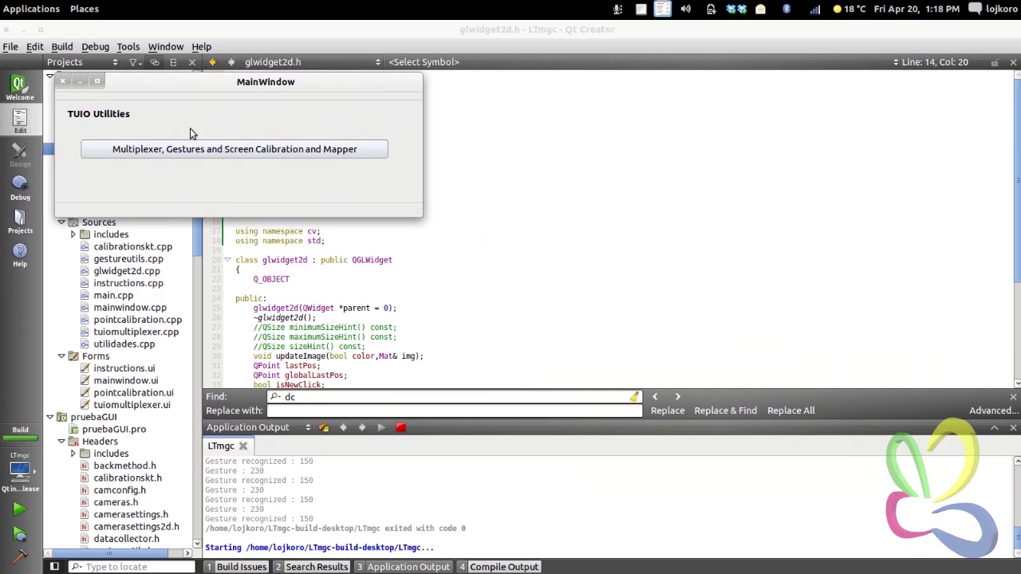
left_click(177, 149)
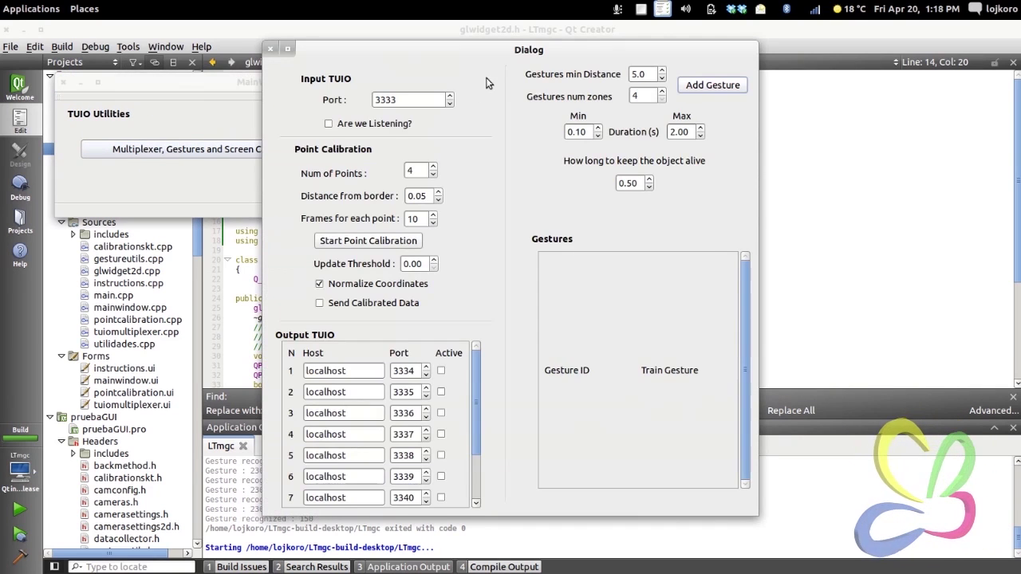
left_click_drag(351, 53, 258, 48)
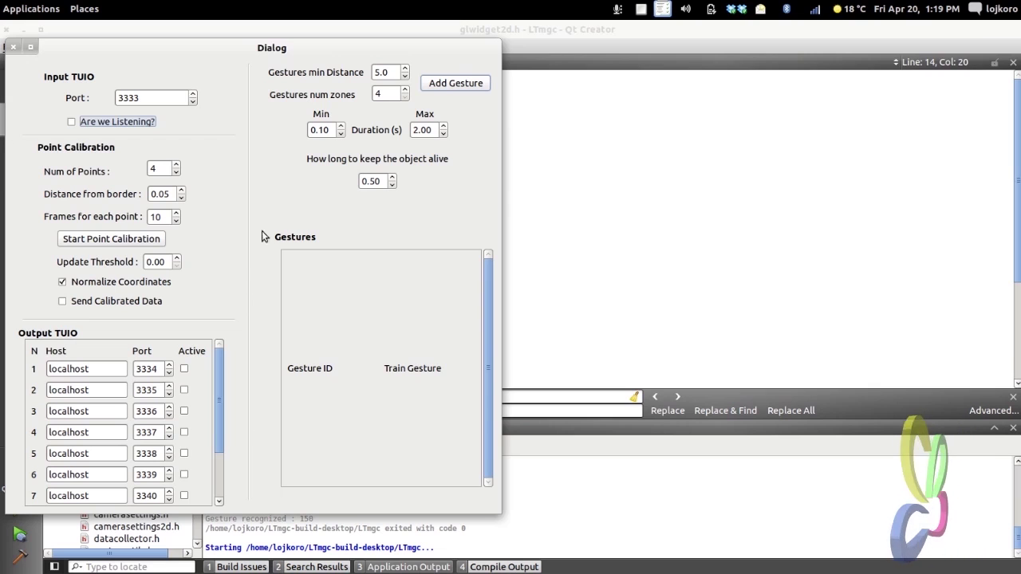
left_click_drag(218, 392, 221, 346)
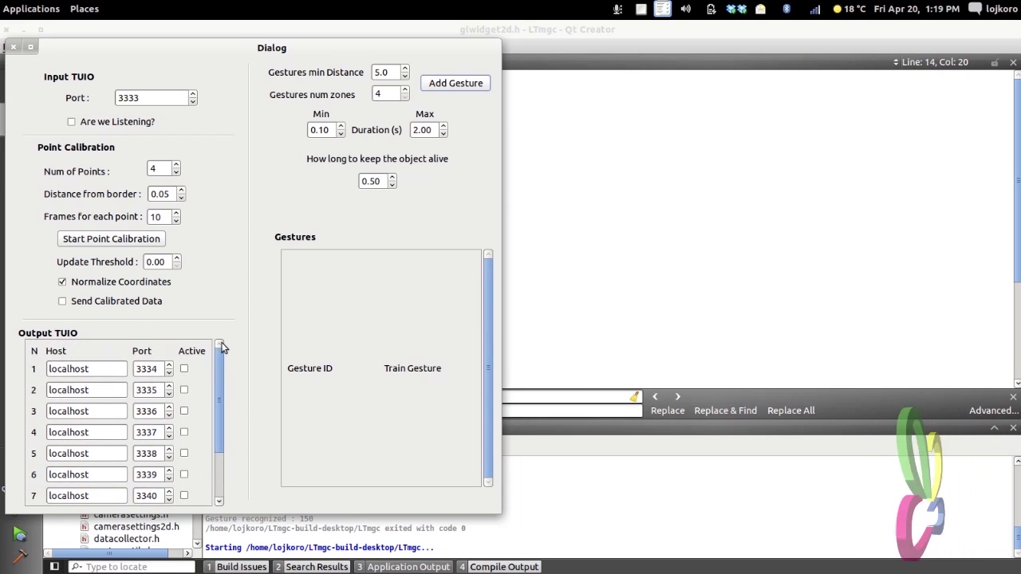
left_click_drag(205, 45, 456, 45)
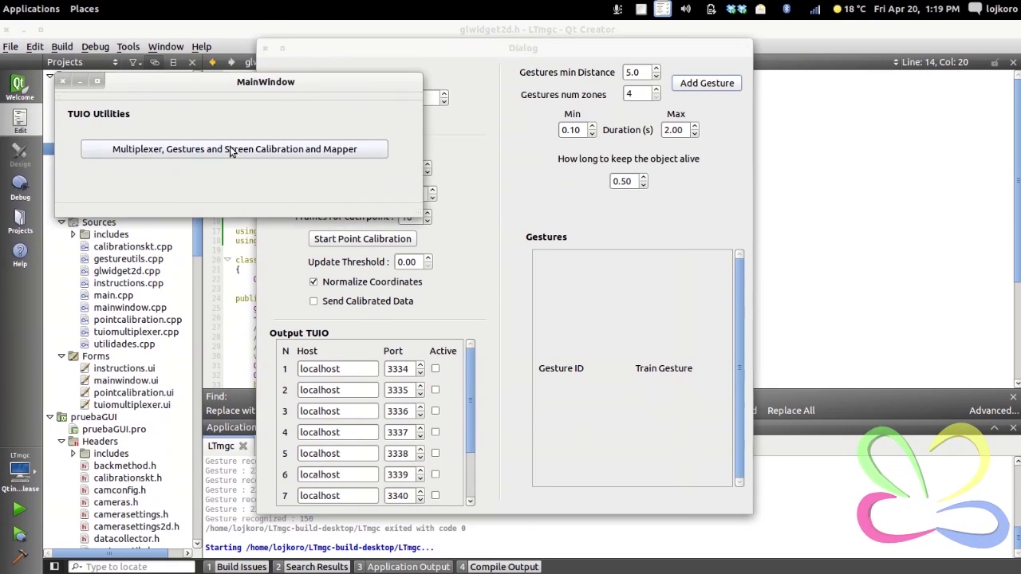
left_click_drag(333, 49, 564, 64)
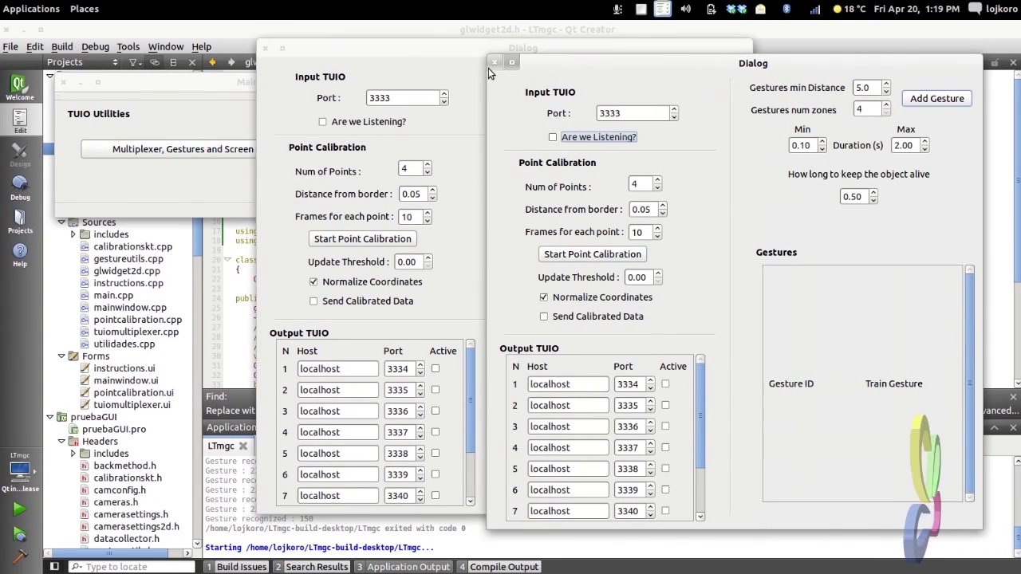
left_click_drag(430, 37, 386, 47)
left_click_drag(335, 4, 274, 213)
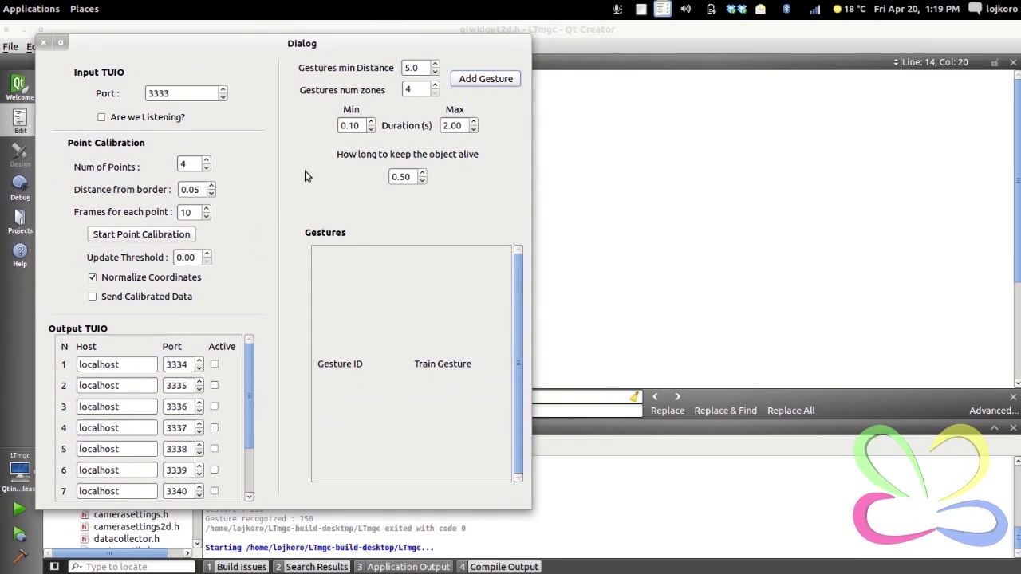
left_click(482, 80)
Add further gesture slots until the list reaches ID 154
left_click(482, 81)
left_click(482, 81)
left_click(482, 81)
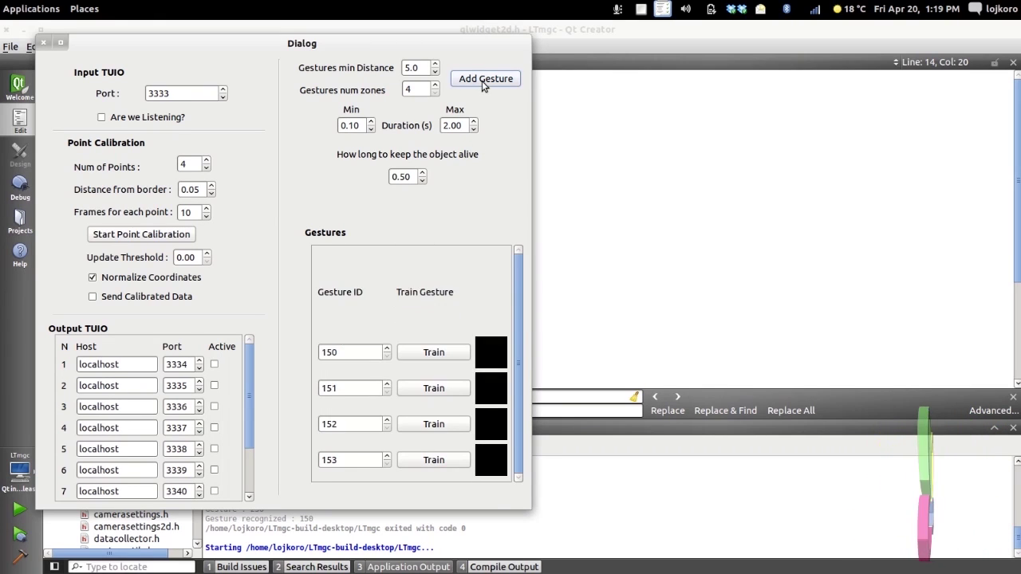
left_click(482, 80)
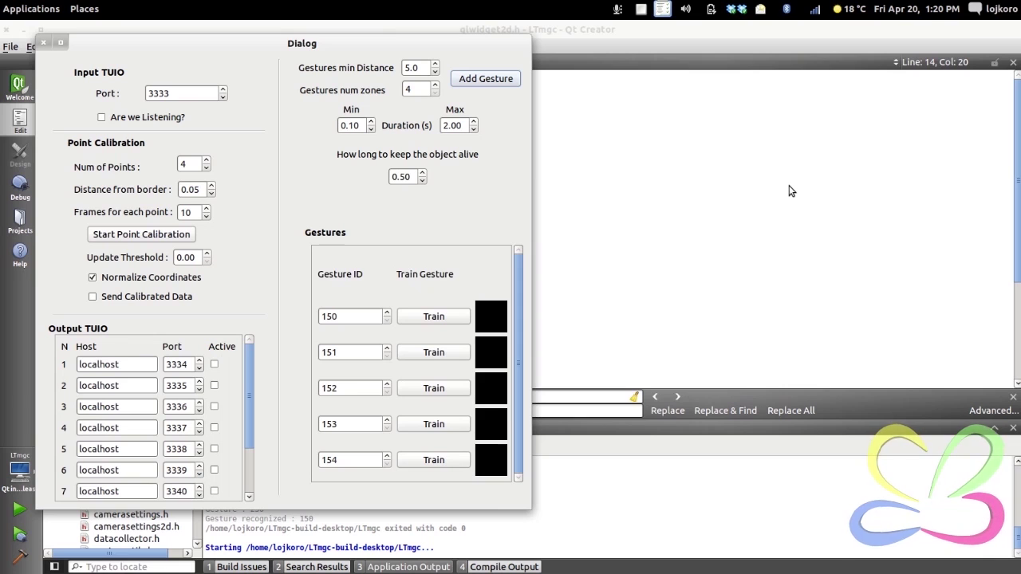
Bring the GUVCView webcam preview window forward and nudge it into place
key("alt+Tab")
key("alt+Tab")
key("alt+Tab")
key("alt+Tab")
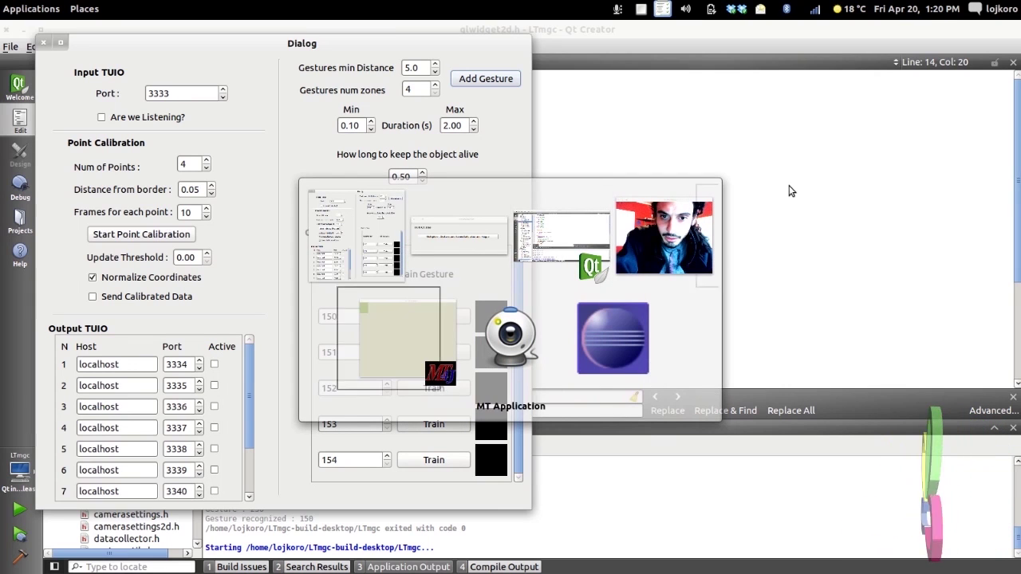
key("alt+Tab")
key("alt+Tab")
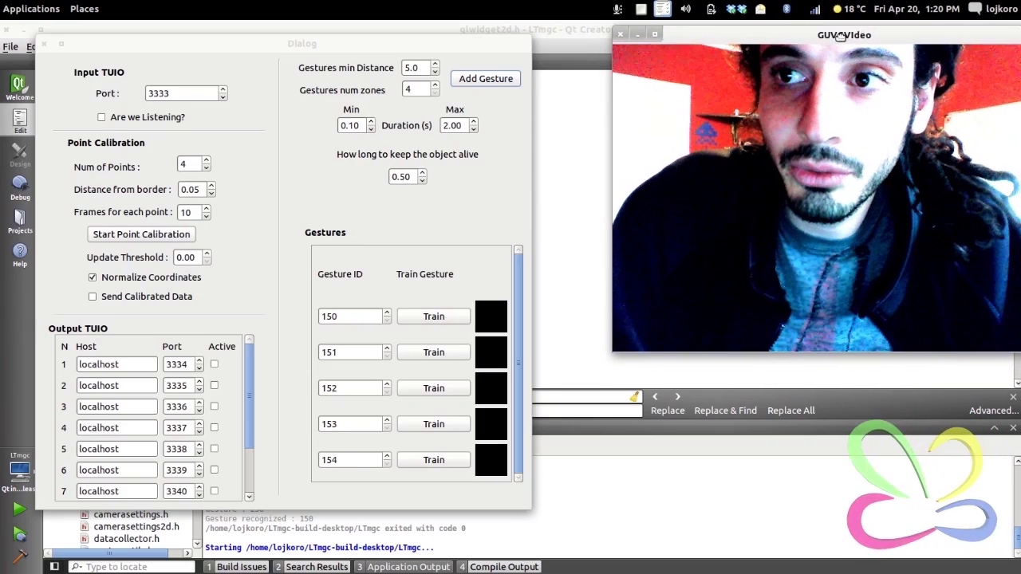
left_click_drag(841, 35, 835, 34)
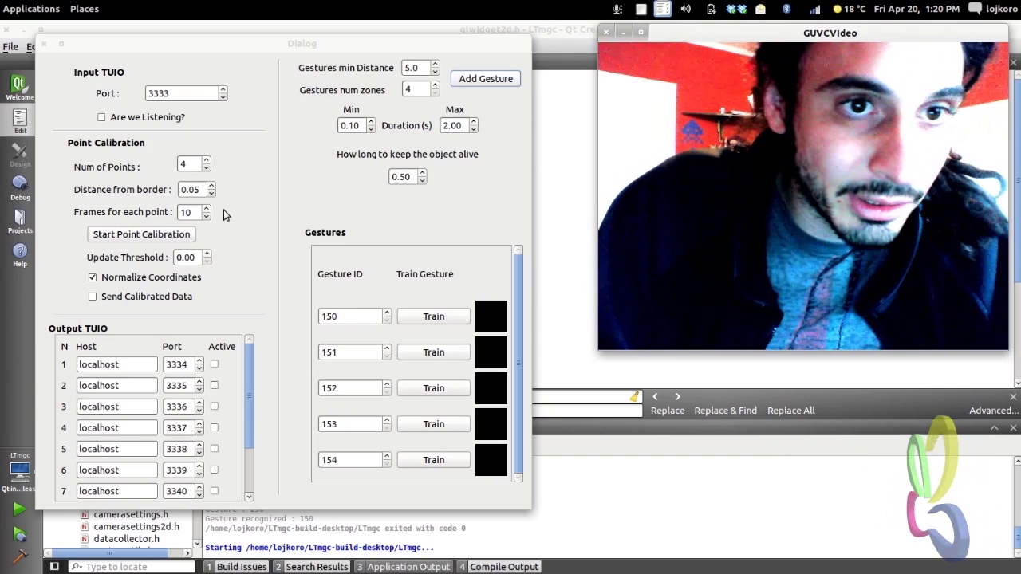
Set the input TUIO port to 3335 and turn on listening
double_click(225, 90)
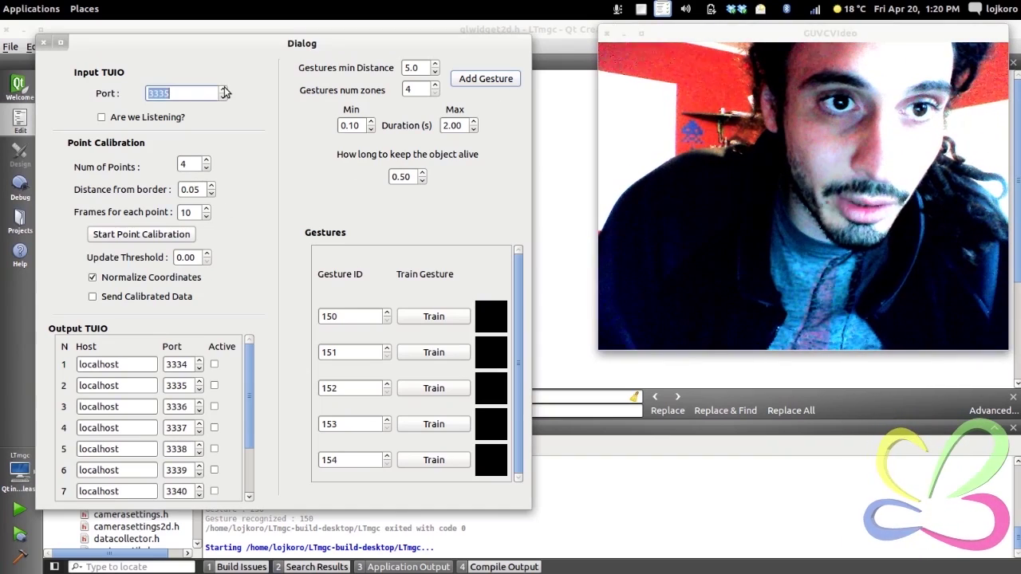
left_click(132, 121)
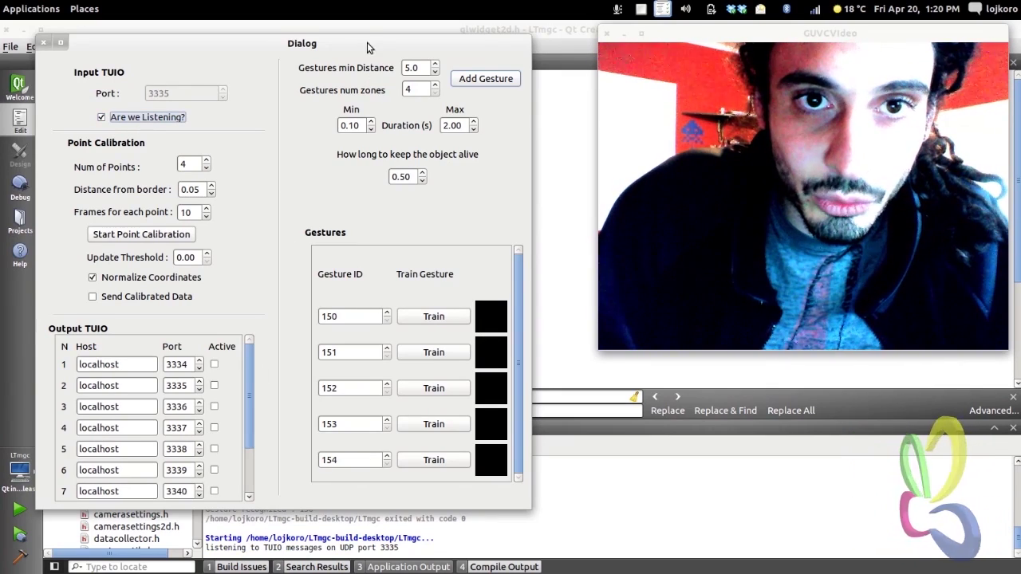
left_click_drag(366, 44, 369, 33)
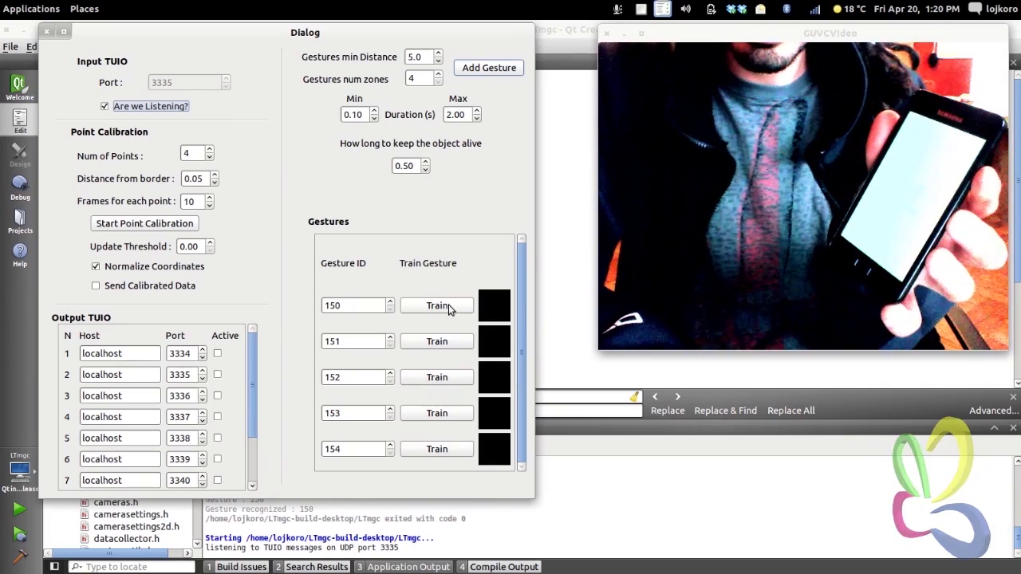
Train gesture 150 by drawing a curved stroke on the phone's touchscreen
left_click(437, 306)
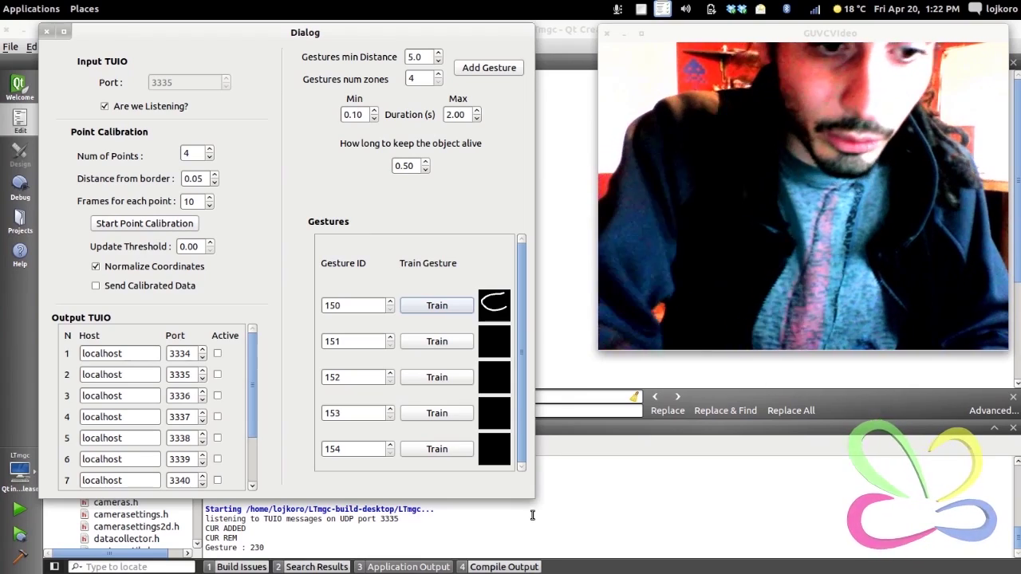
Leave the webcam window and close the stale MT Application window over Eclipse
key("alt+Tab")
key("alt+Tab")
key("alt+Tab")
key("alt+Tab")
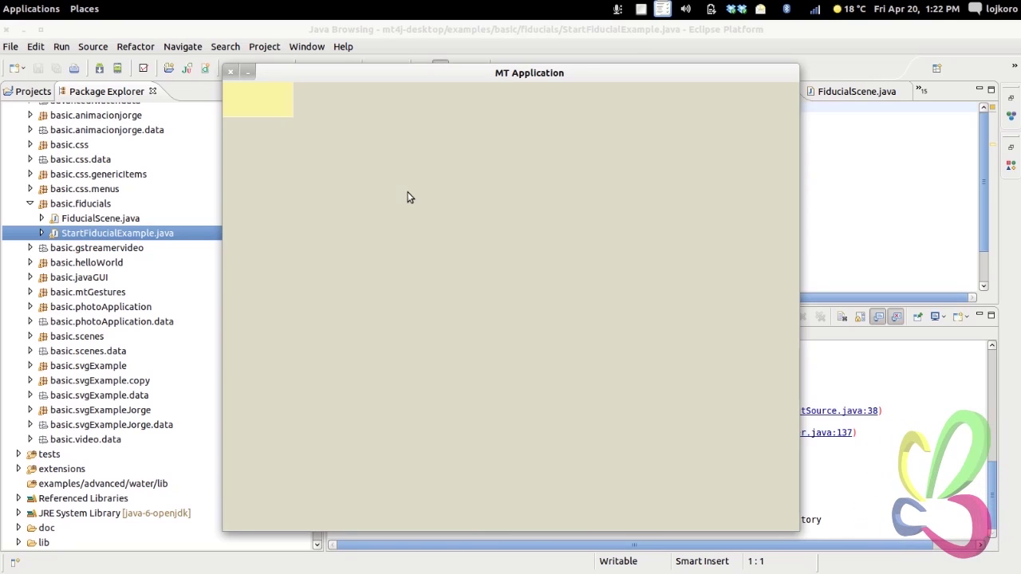
left_click(229, 73)
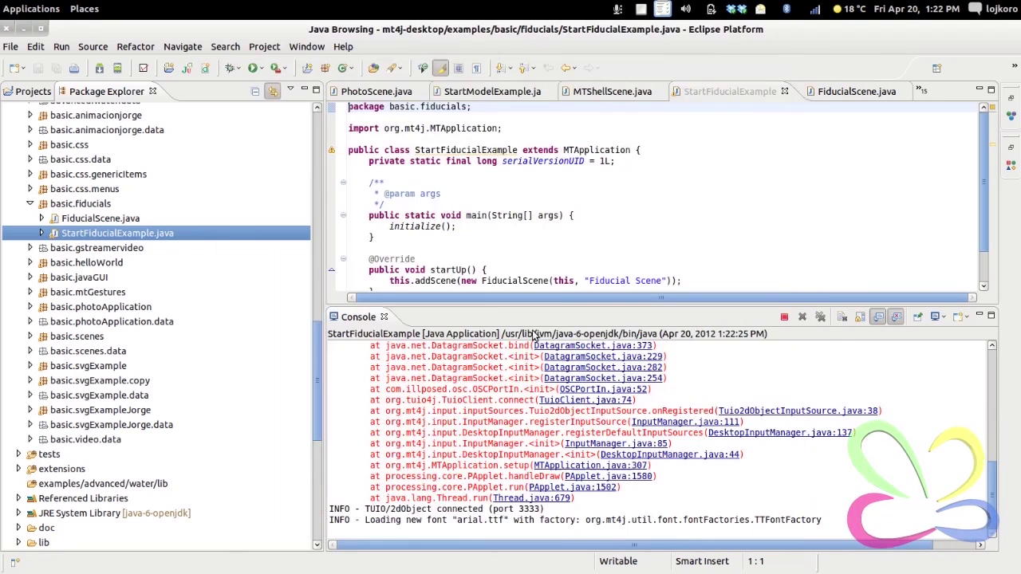
Clear terminated launches, stop the running one, and relaunch StartFiducialExample positioned top-left
left_click(803, 318)
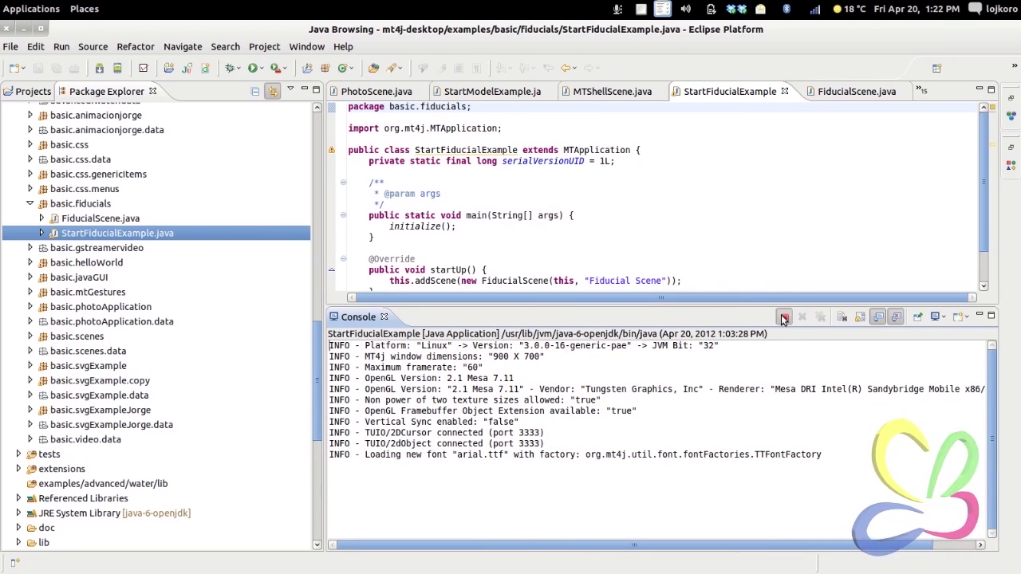
left_click(784, 317)
left_click(802, 318)
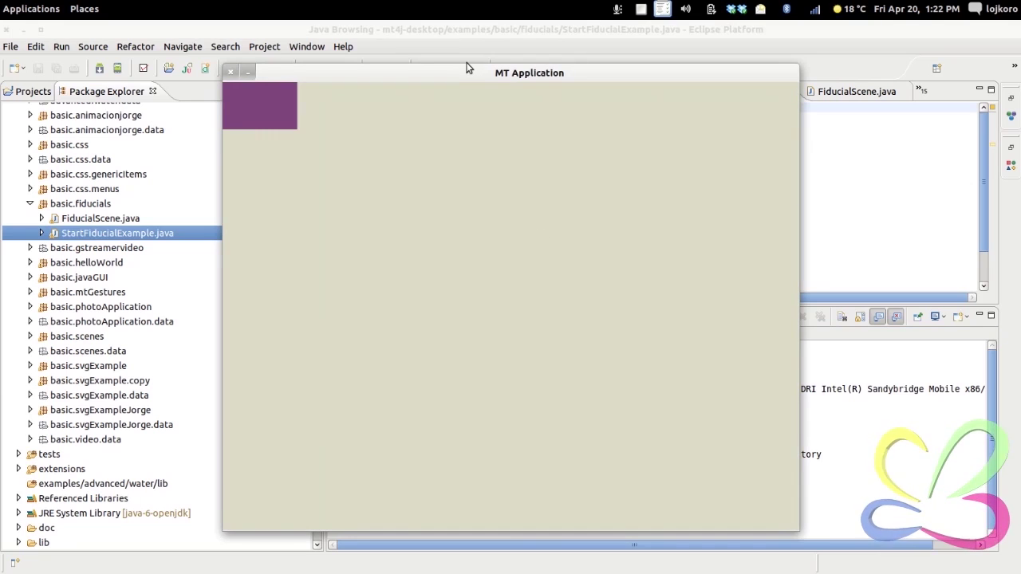
left_click_drag(469, 68, 237, 48)
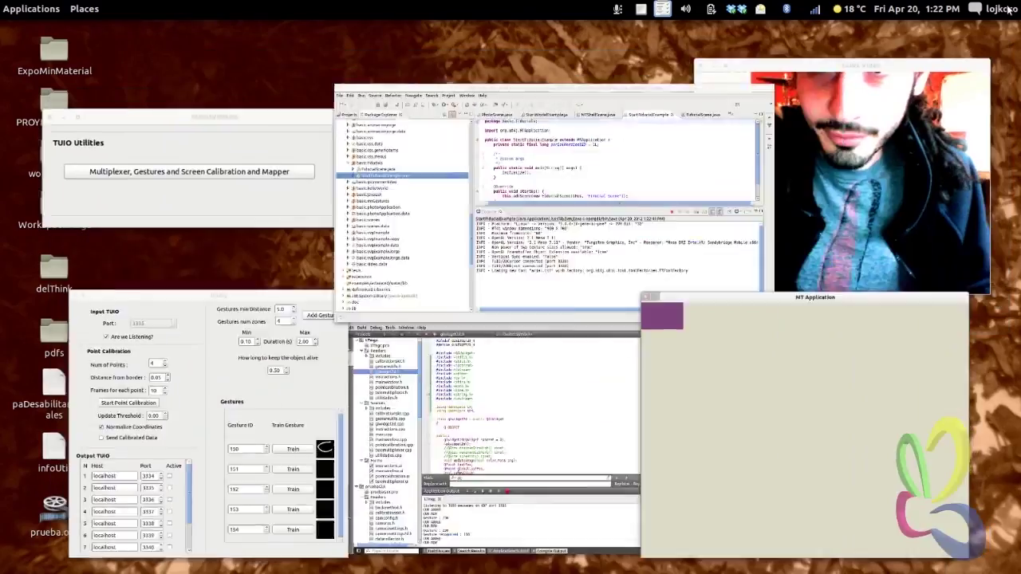
Raise Qt Creator from the window overview
mouse_move(1009, 8)
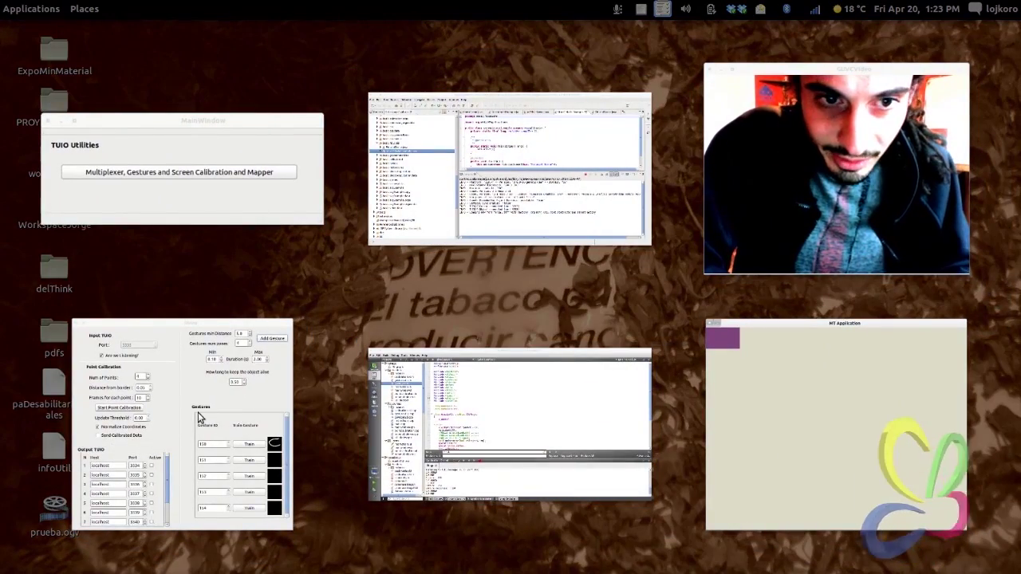
left_click(530, 423)
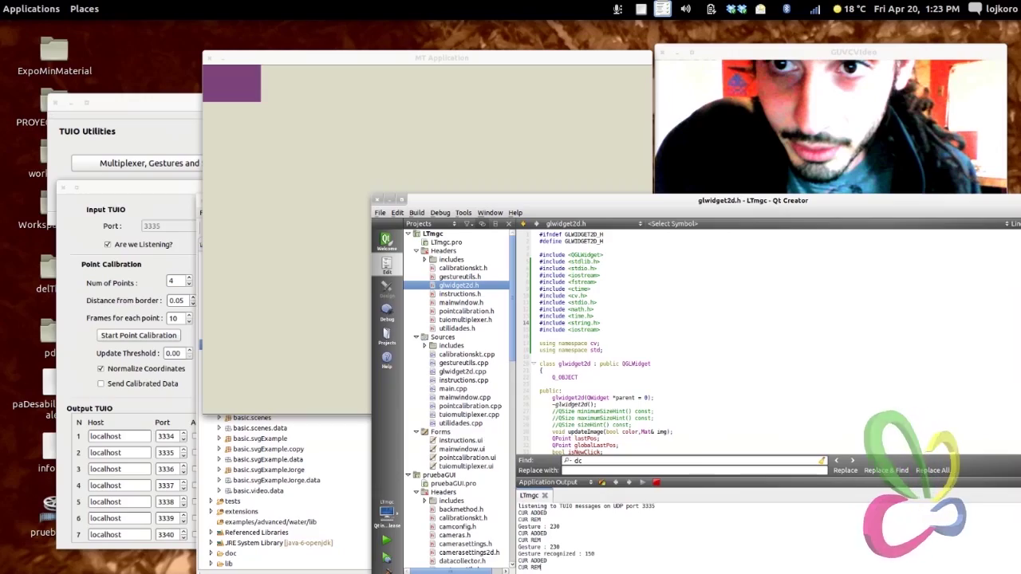
mouse_move(1009, 7)
left_click(513, 414)
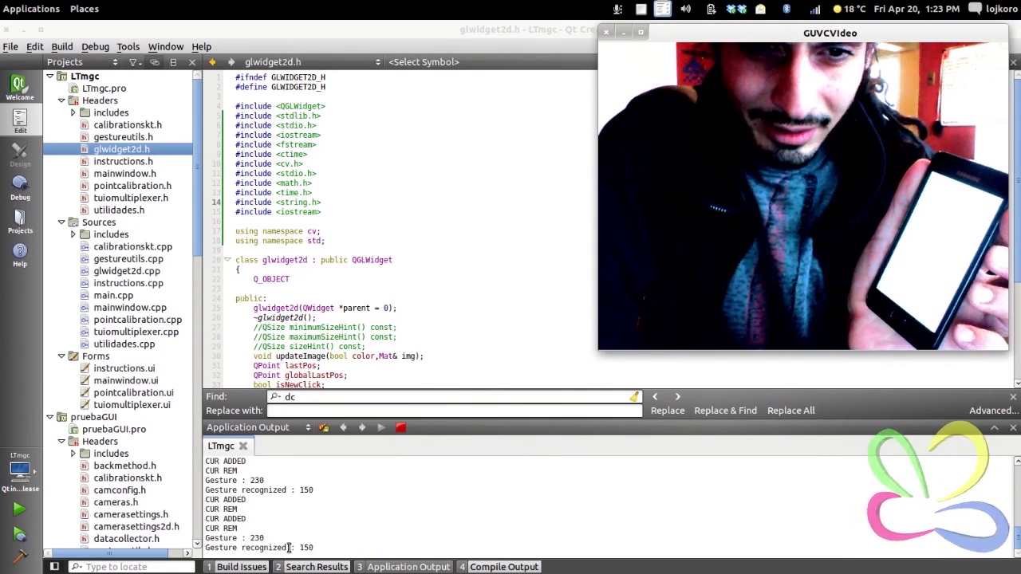
Bring the MT Application canvas forward, then the gesture settings dialog
key("super+w")
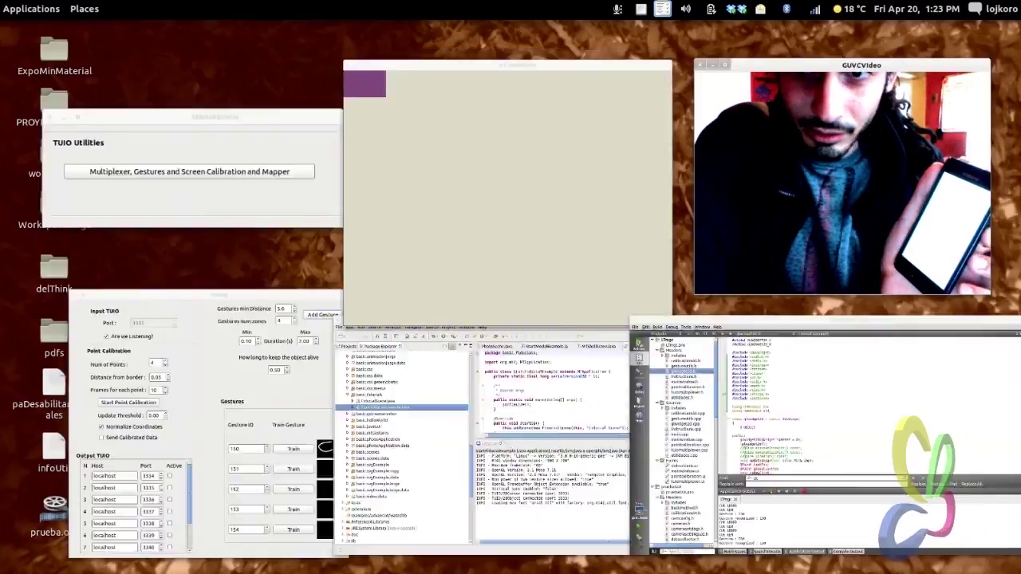
left_click(458, 245)
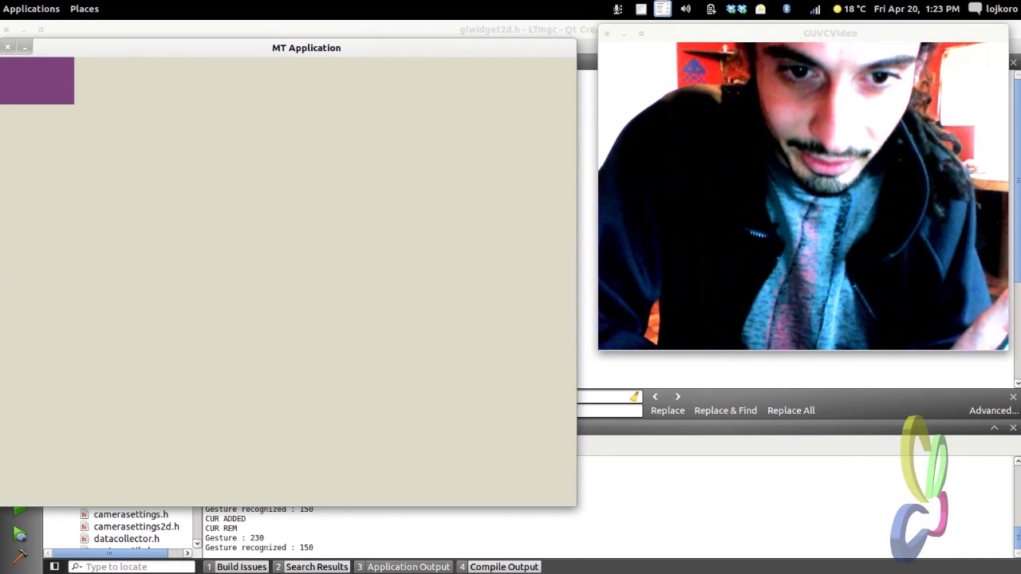
key("super+w")
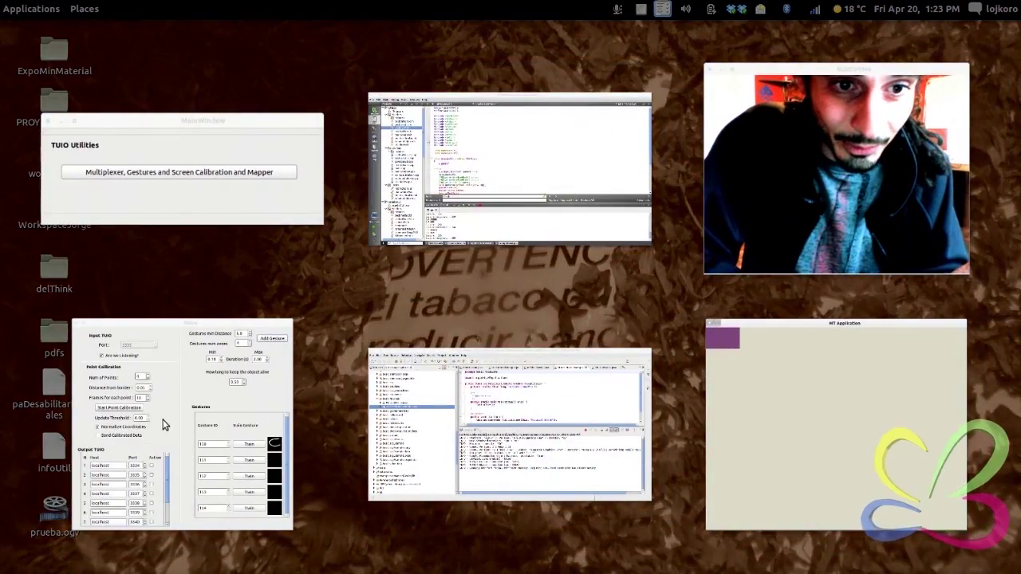
left_click(163, 425)
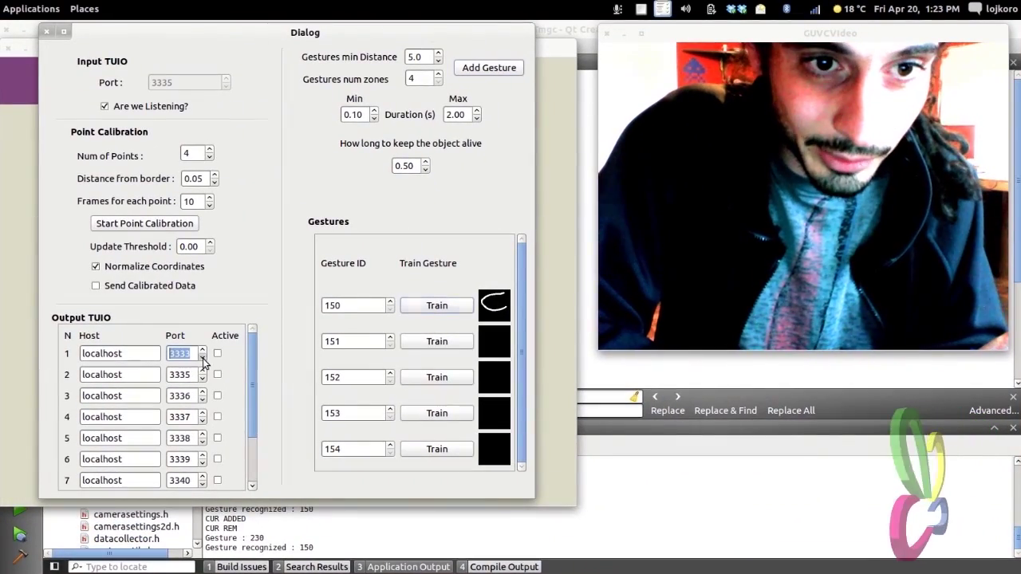
Activate output row 1 forwarding to localhost port 3333, then return to the MT Application canvas
left_click(217, 355)
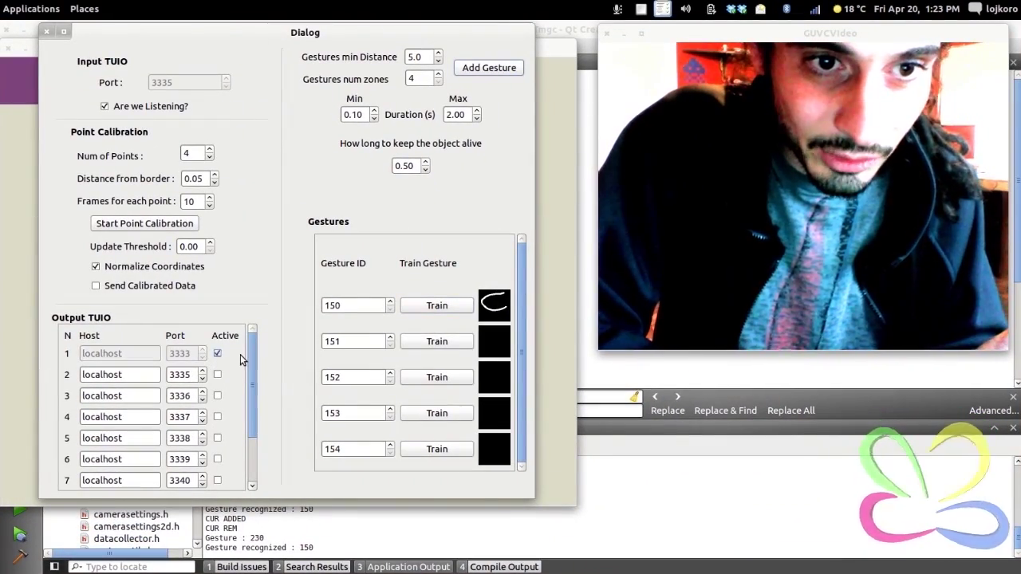
left_click(9, 247)
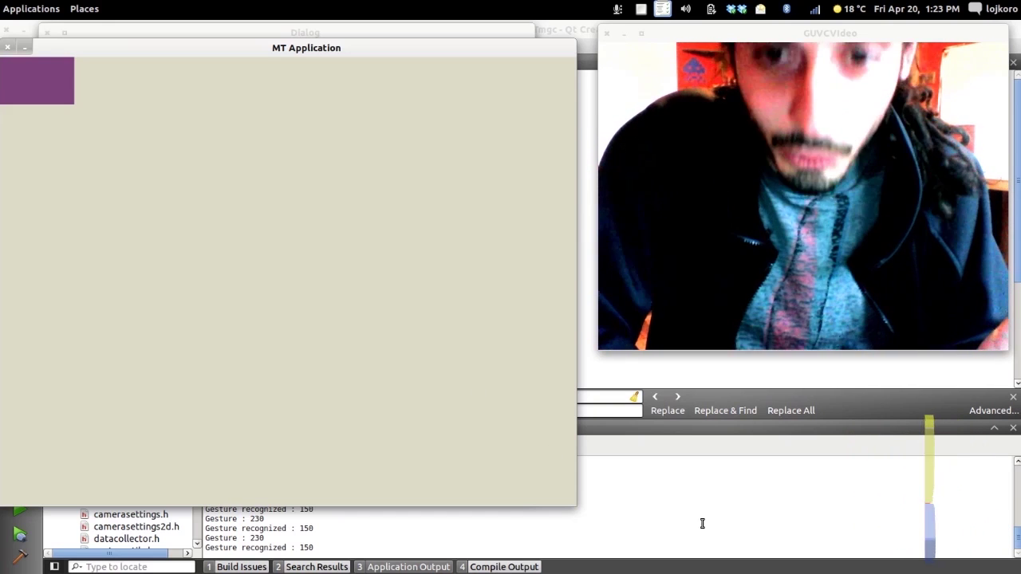
Check Qt Creator's output log, then cycle through MT Application back to the LTmgc dialog
left_click(659, 518)
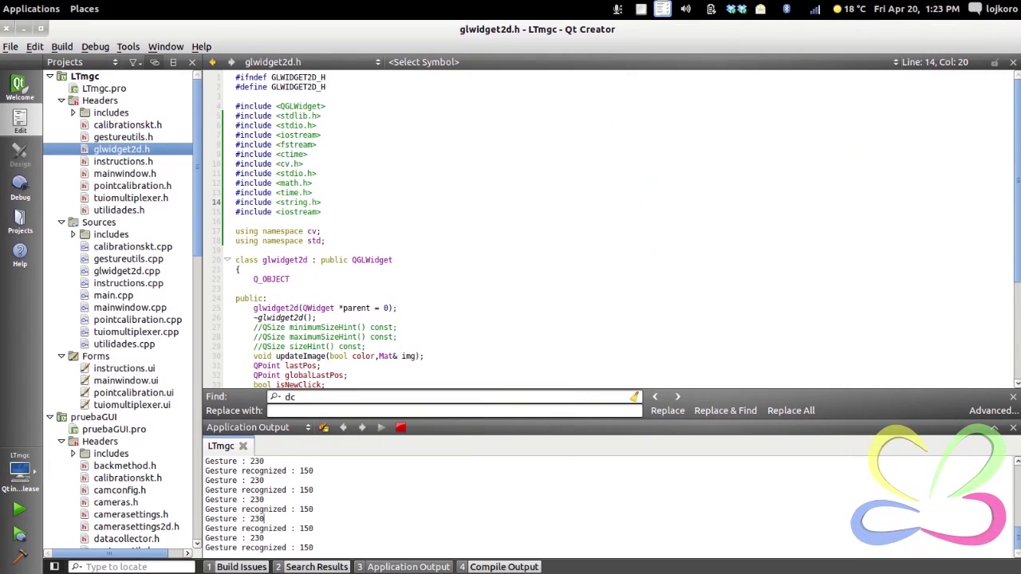
key("alt+Tab")
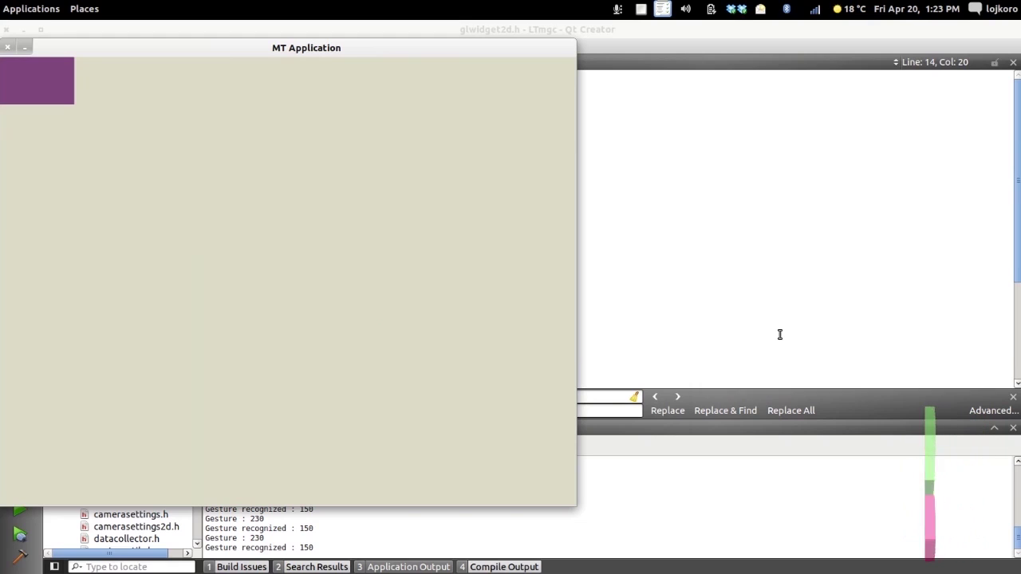
key("alt+Tab")
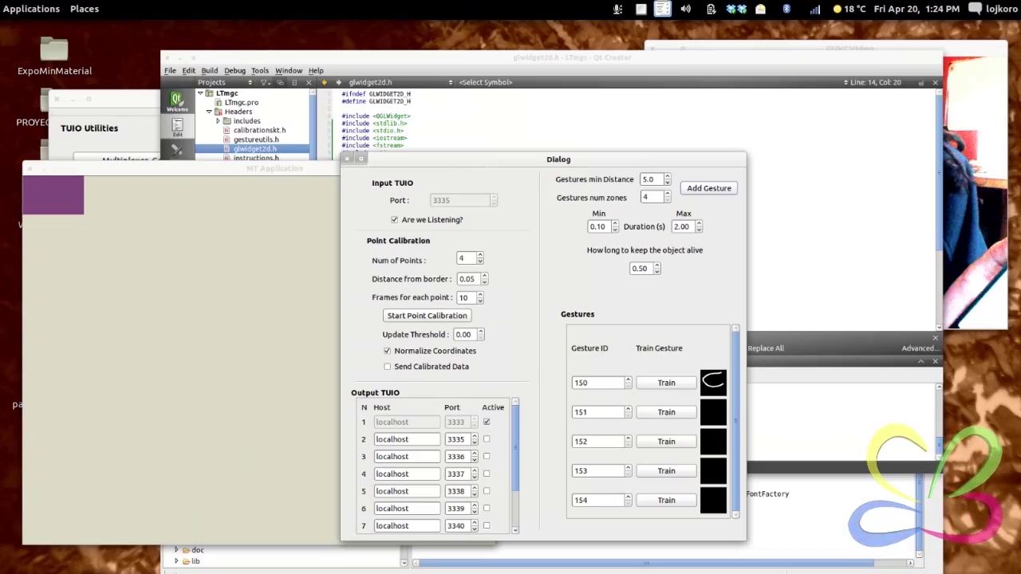
Train strokes for gestures 151, 152 and 153 from the phone, then move the dialog down-right
key("shift+alt+Up")
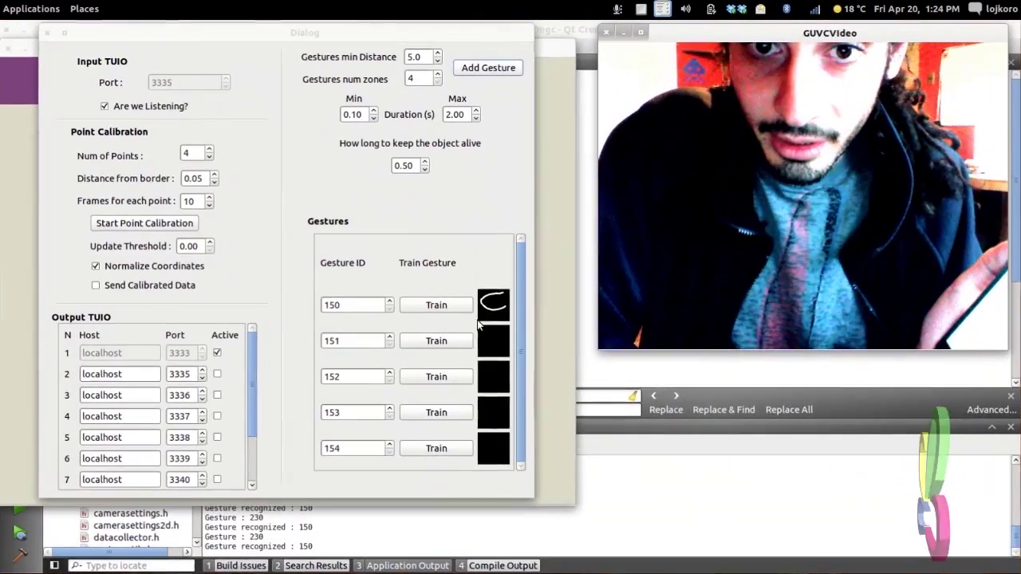
left_click(436, 341)
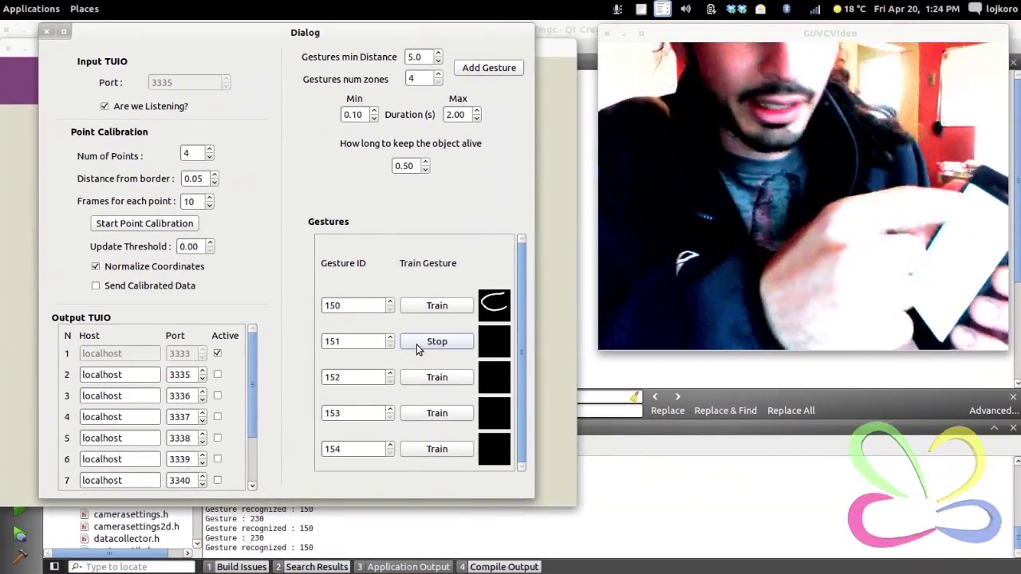
left_click(438, 380)
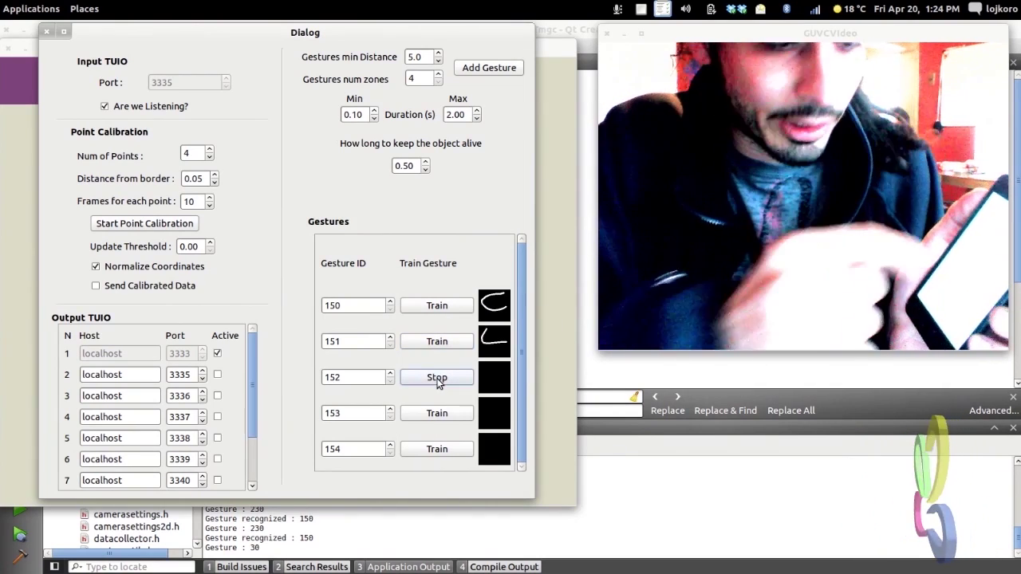
left_click(445, 415)
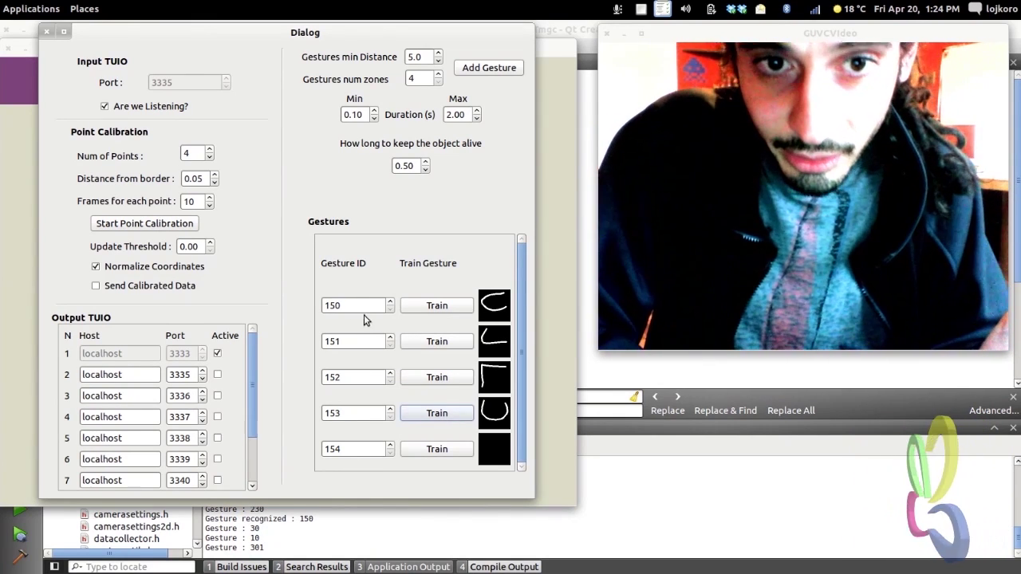
left_click_drag(389, 32, 682, 120)
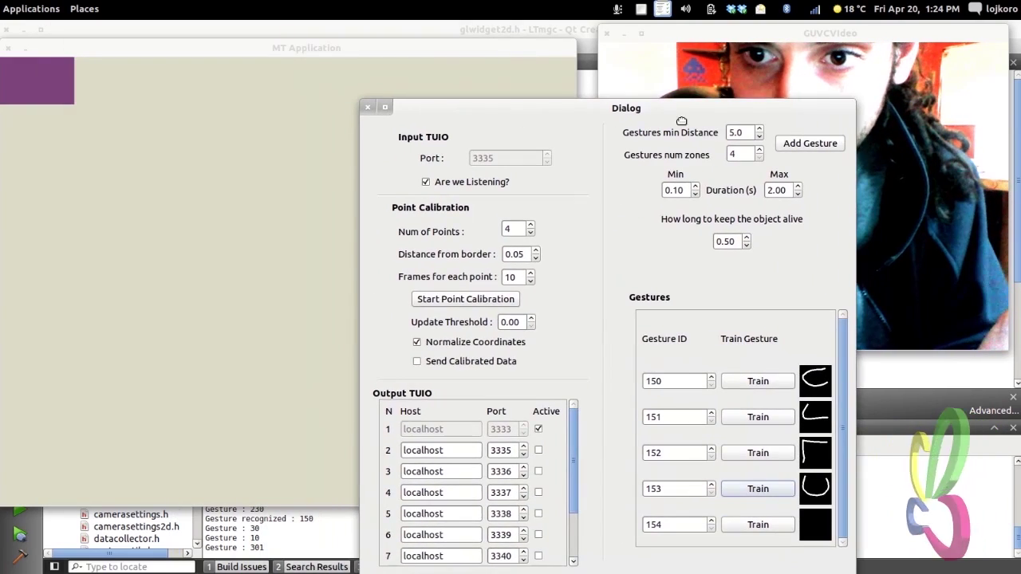
Nudge the gesture dialog further right, then bring up the webcam view and MT Application canvas
left_click_drag(771, 142, 789, 126)
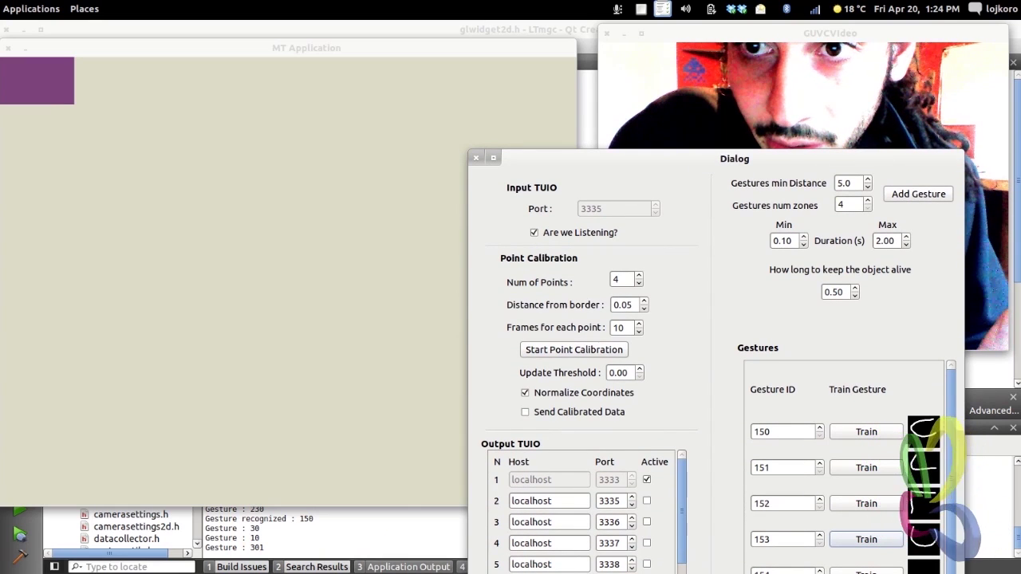
key("alt+Tab")
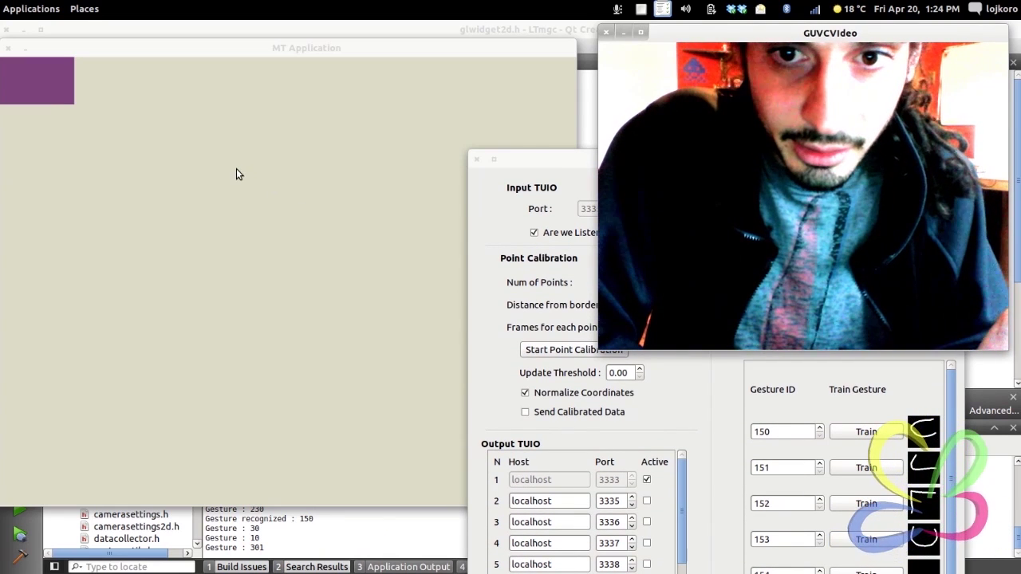
left_click(236, 168)
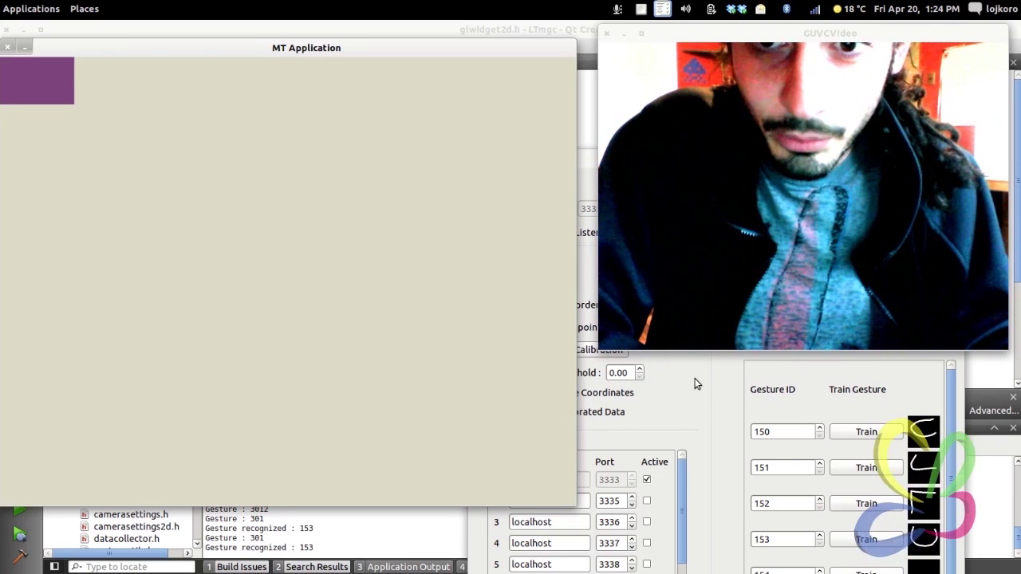
Bring the gesture dialog forward, minimize the GUVCVideo webcam window, and reposition the dialog
left_click(702, 424)
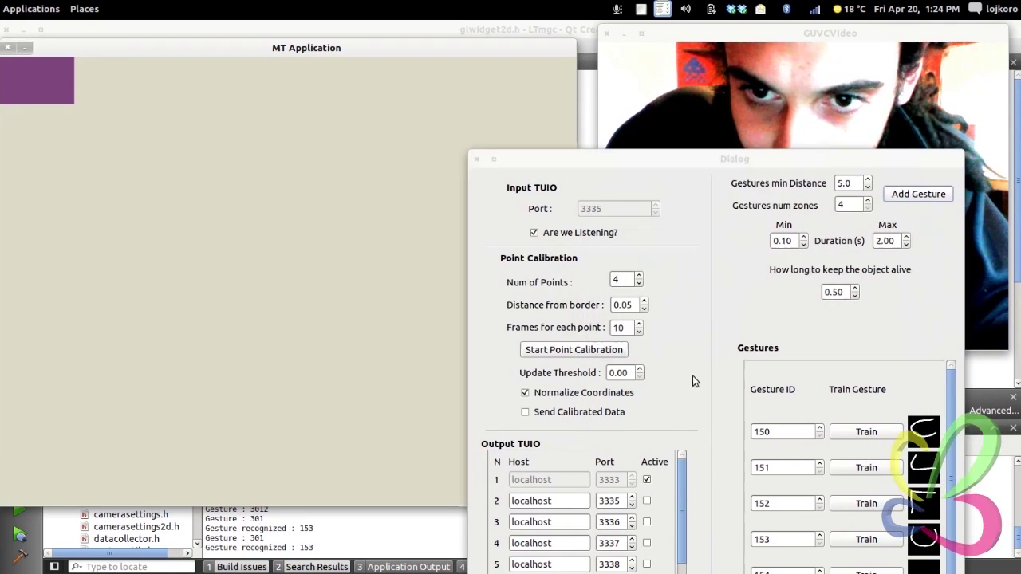
left_click(625, 32)
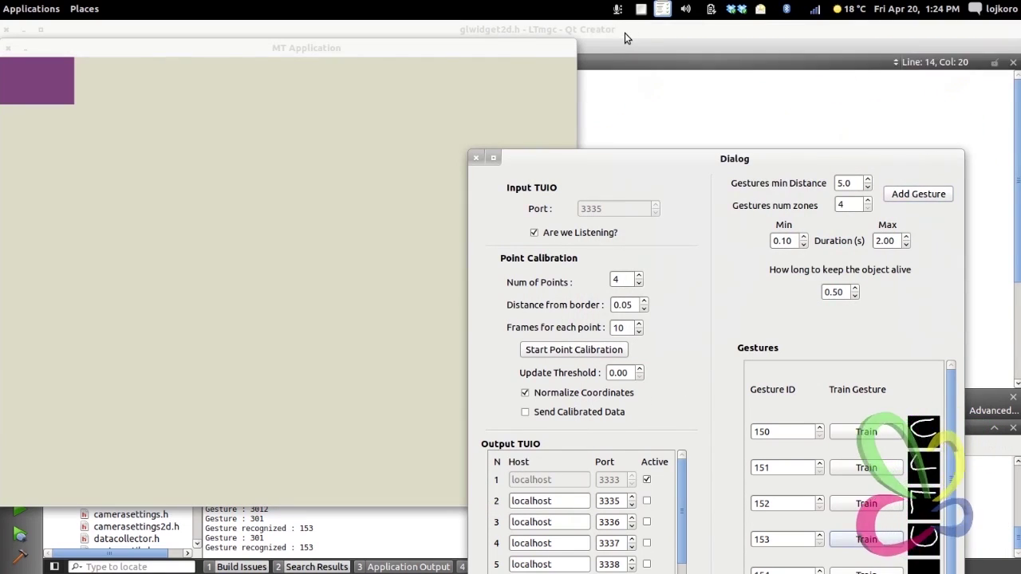
left_click_drag(672, 164, 692, 101)
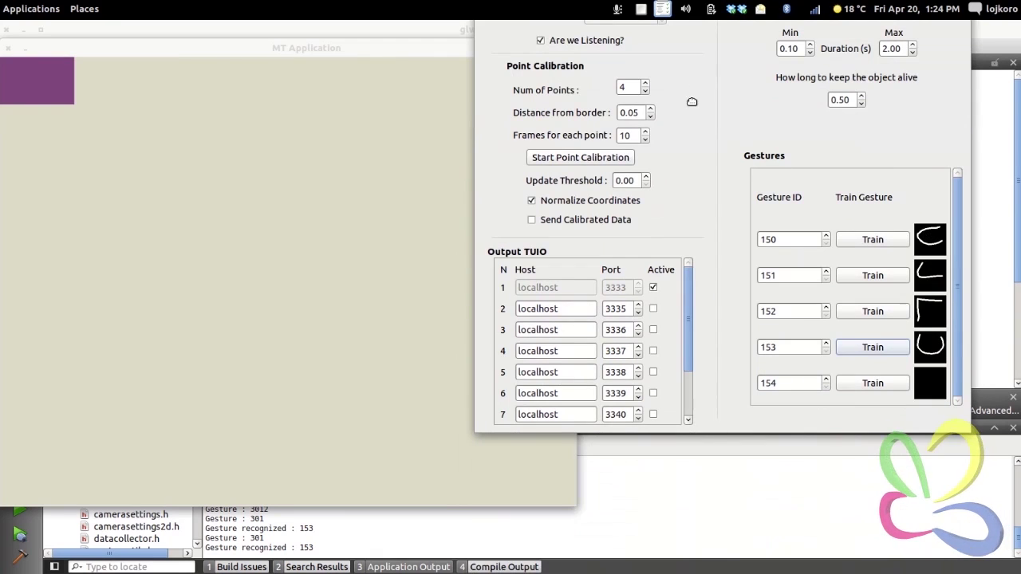
left_click_drag(731, 134, 734, 231)
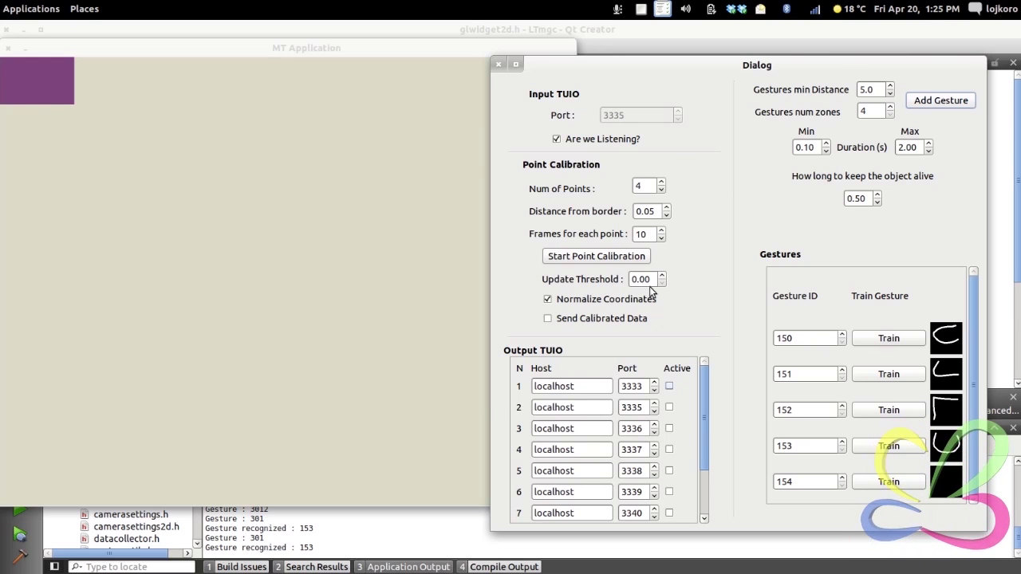
Start point calibration, mark the calibration zone's corners, and press s to begin calibrating
left_click(615, 258)
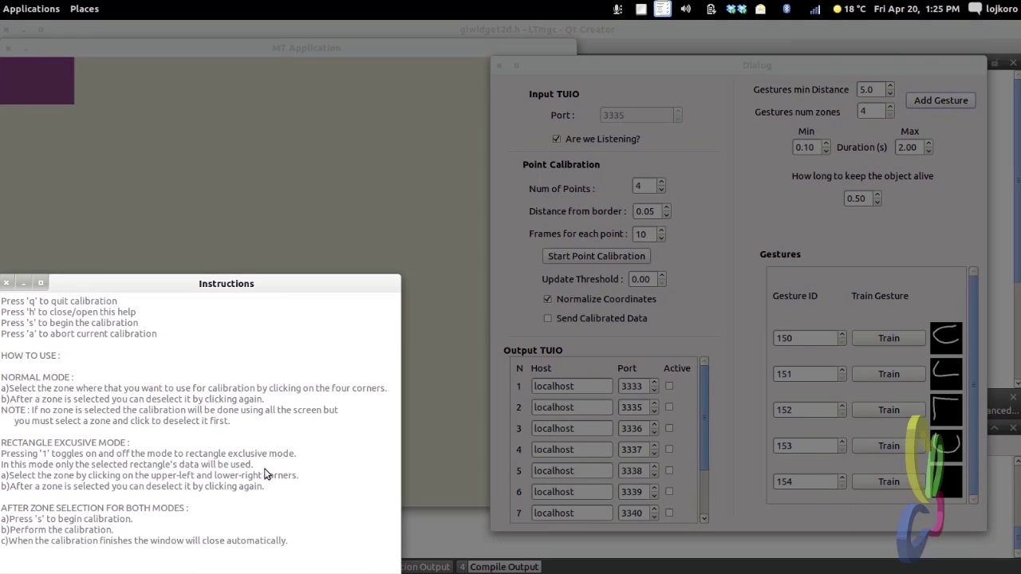
left_click(128, 110)
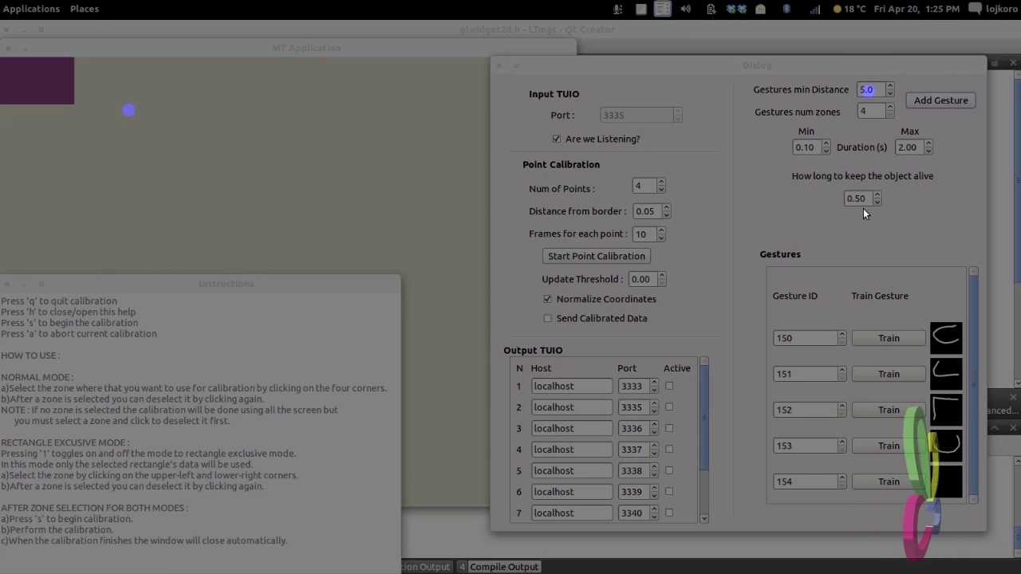
left_click(114, 491)
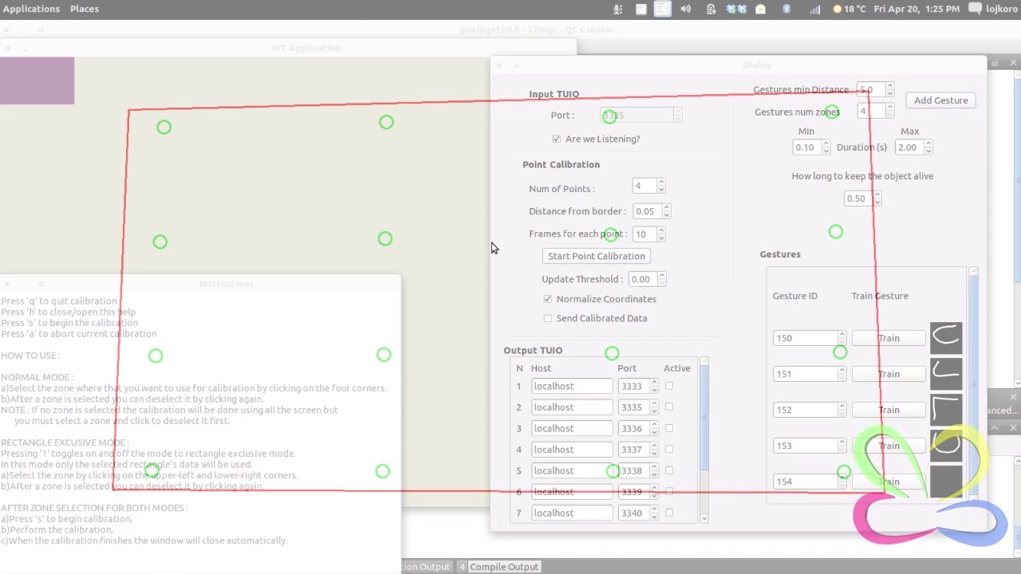
key("s")
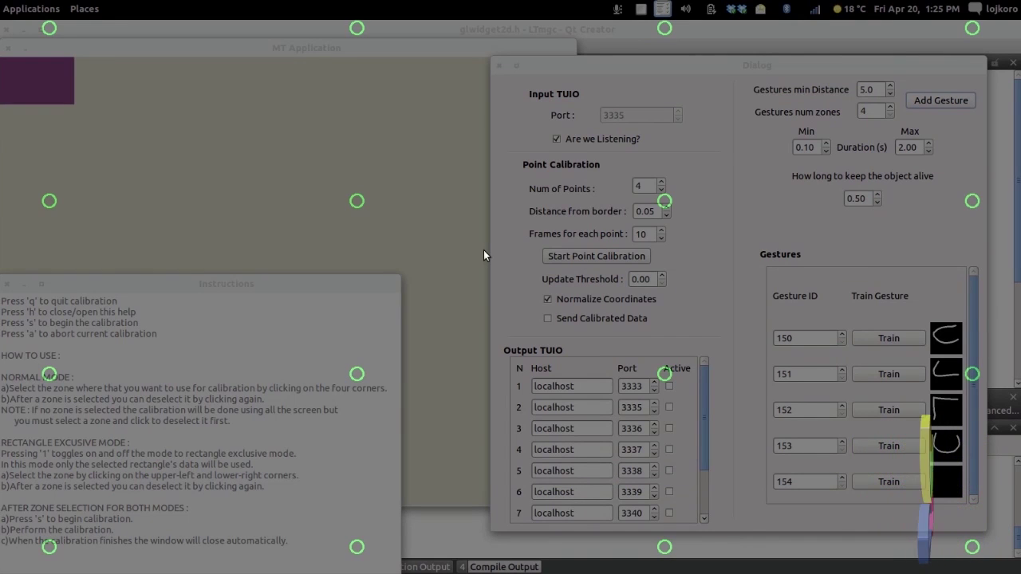